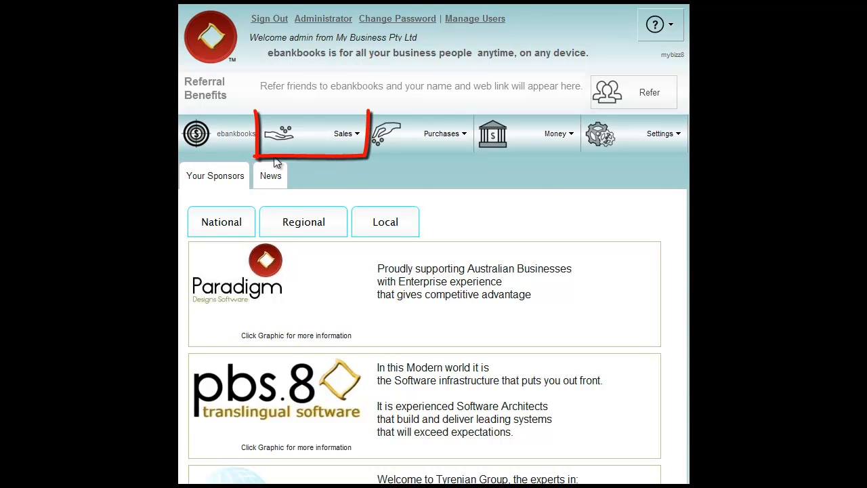
# - Open the sales invoices list
pyautogui.click(298, 132)
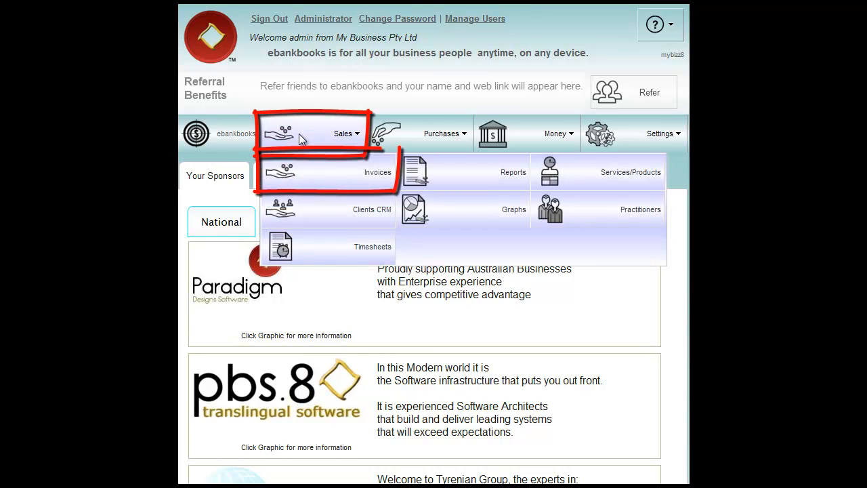
pyautogui.click(315, 179)
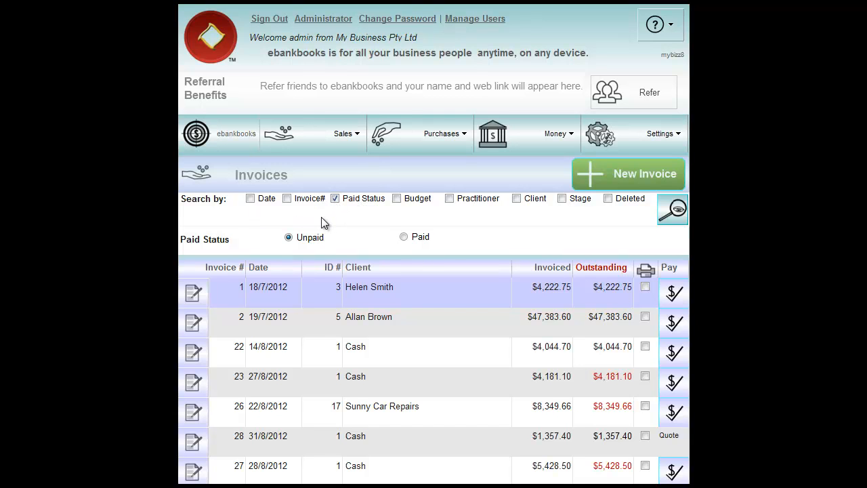
# - Add a date filter to the invoice search and try each comparison option, finishing with a between range
pyautogui.click(250, 199)
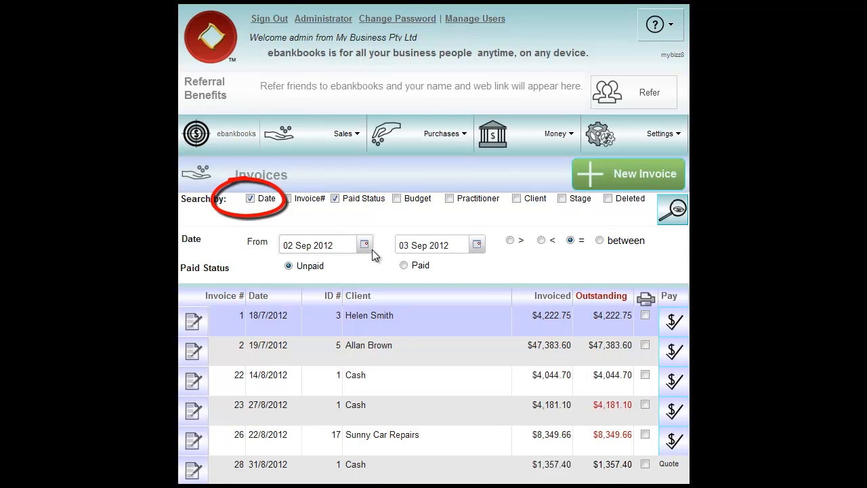
pyautogui.click(511, 241)
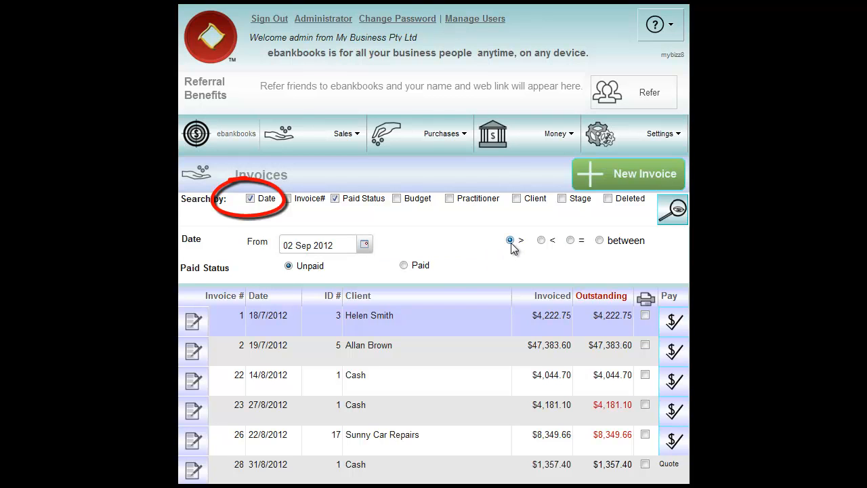
pyautogui.click(542, 240)
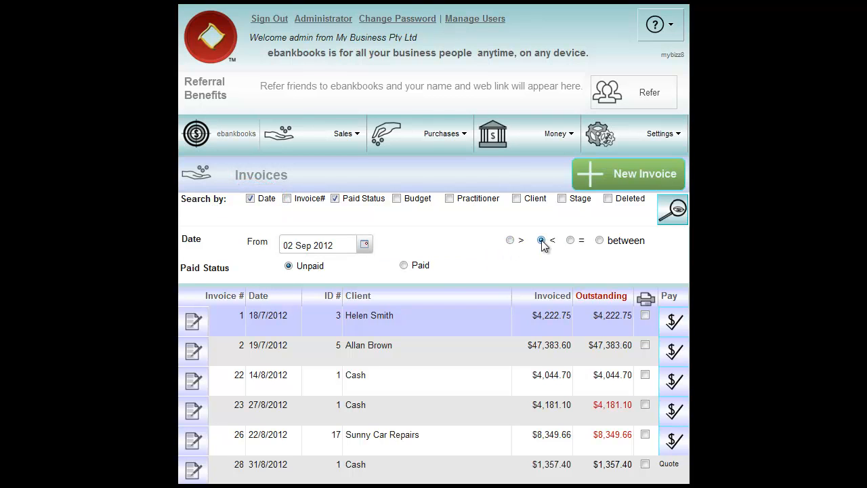
pyautogui.click(571, 241)
pyautogui.click(599, 241)
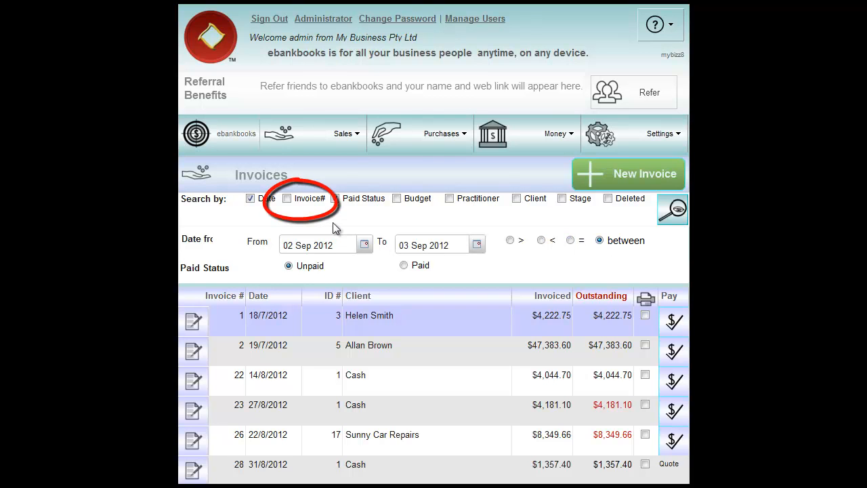
# - Add invoice number and budget filters to the search, choosing Consulting Income as the budget category
pyautogui.click(287, 199)
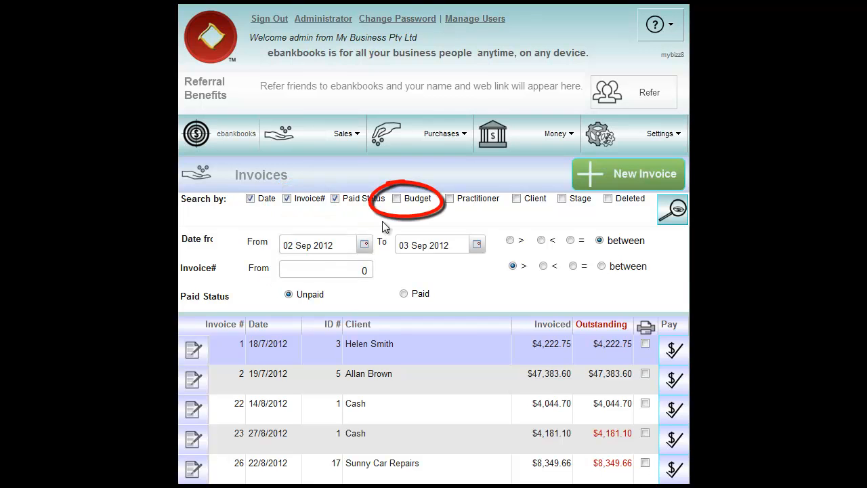
pyautogui.click(396, 199)
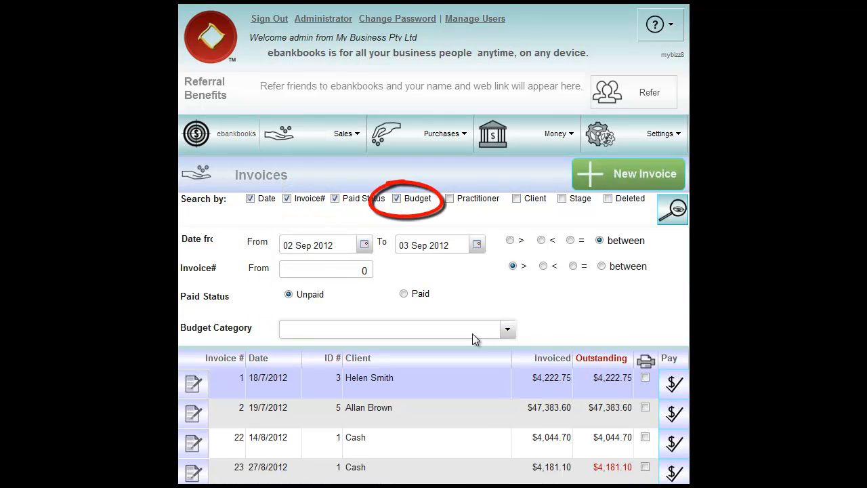
pyautogui.click(509, 329)
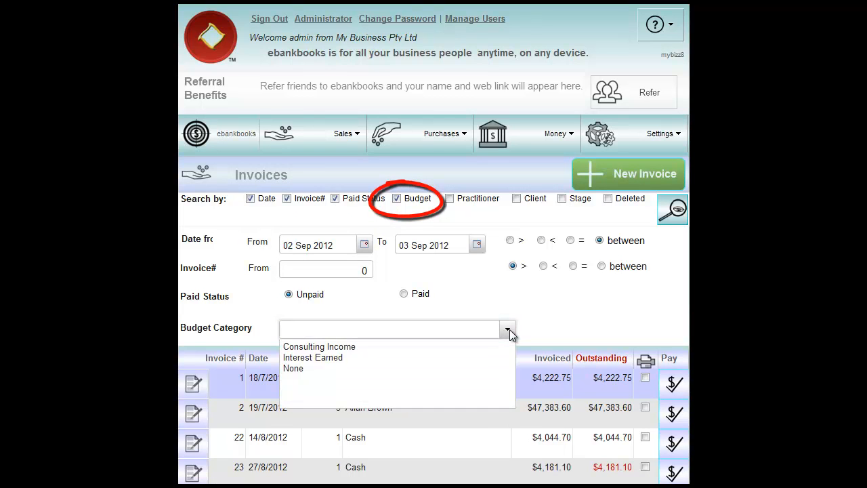
pyautogui.click(344, 346)
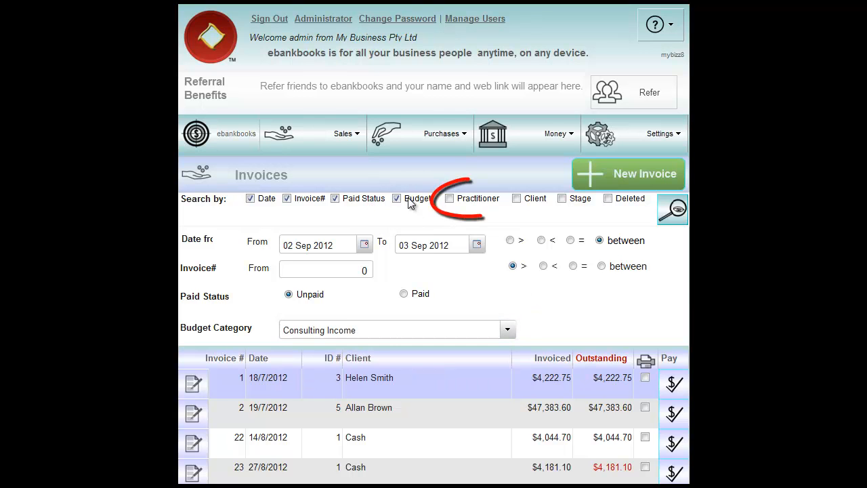
# - Add a practitioner filter set to a named practitioner, and add a client filter to the invoice search
pyautogui.click(448, 199)
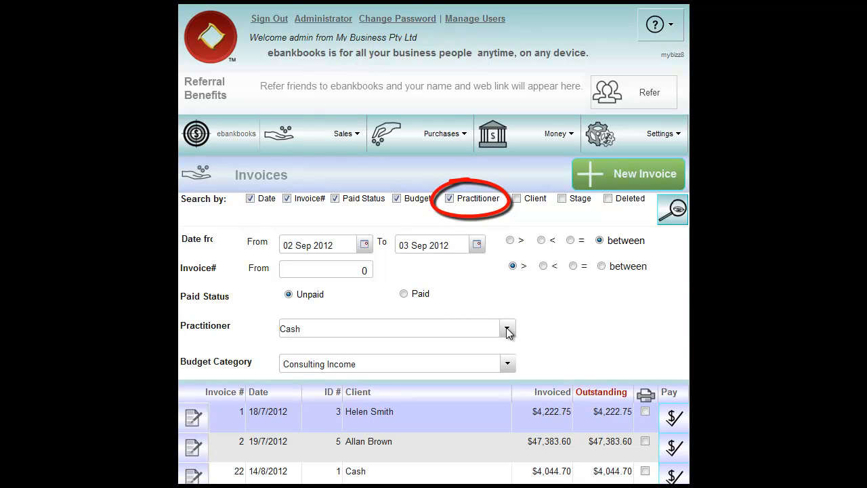
pyautogui.click(506, 329)
pyautogui.click(308, 343)
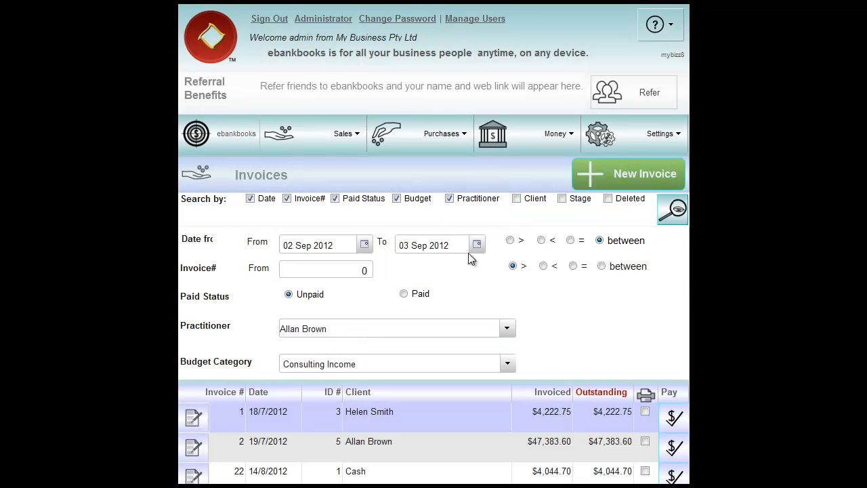
pyautogui.click(516, 199)
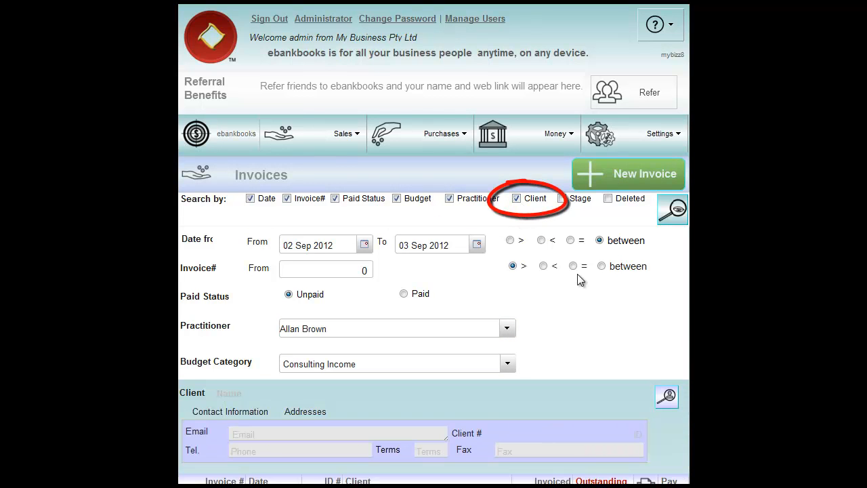
# - Add the stage filter to the invoice search, and switch the deleted filter on and off again
pyautogui.click(562, 199)
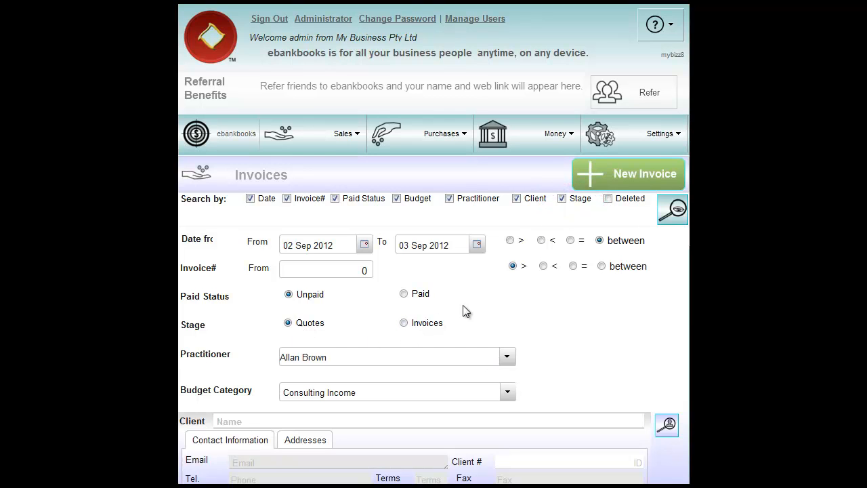
pyautogui.click(609, 201)
pyautogui.click(608, 201)
# - Remove the date, invoice number, budget, practitioner and client filters from the invoice search
pyautogui.click(250, 199)
pyautogui.click(286, 198)
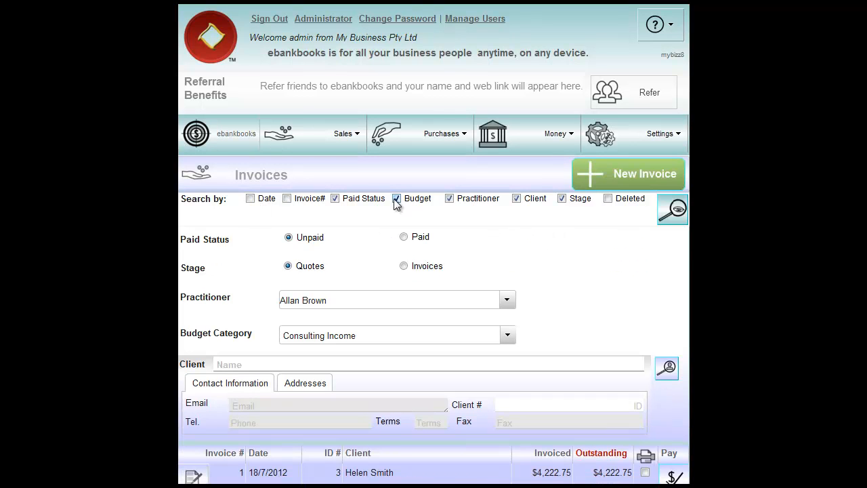
pyautogui.click(397, 198)
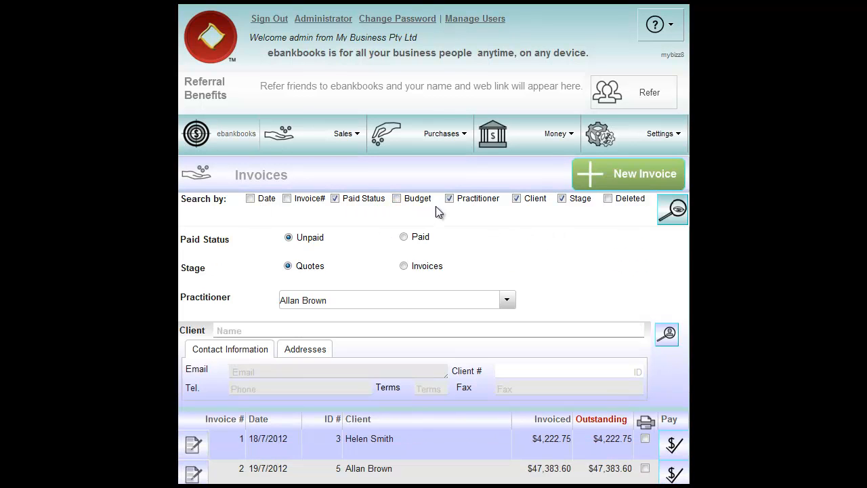
pyautogui.click(449, 199)
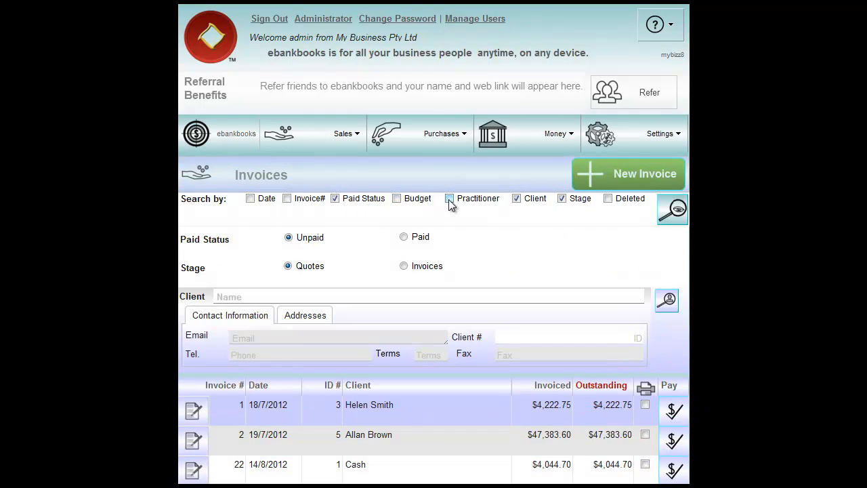
pyautogui.click(517, 198)
# - Set the stage filter to Invoices and run the search for unpaid invoices
pyautogui.click(403, 266)
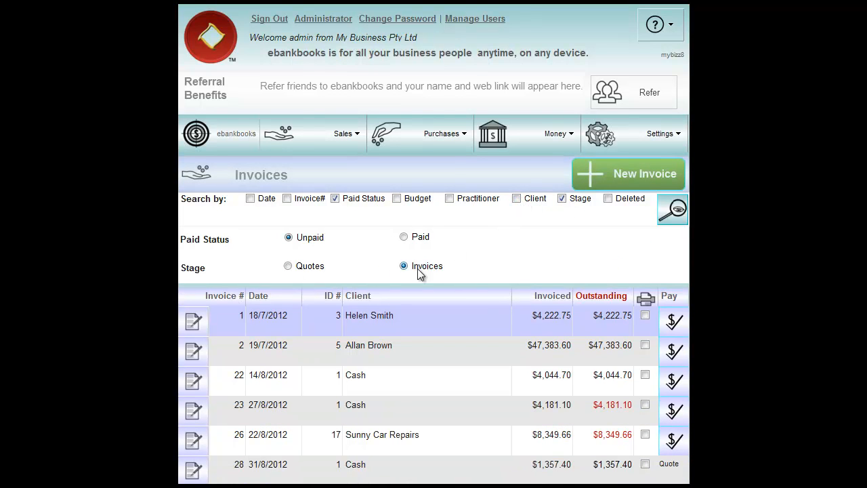
pyautogui.click(676, 214)
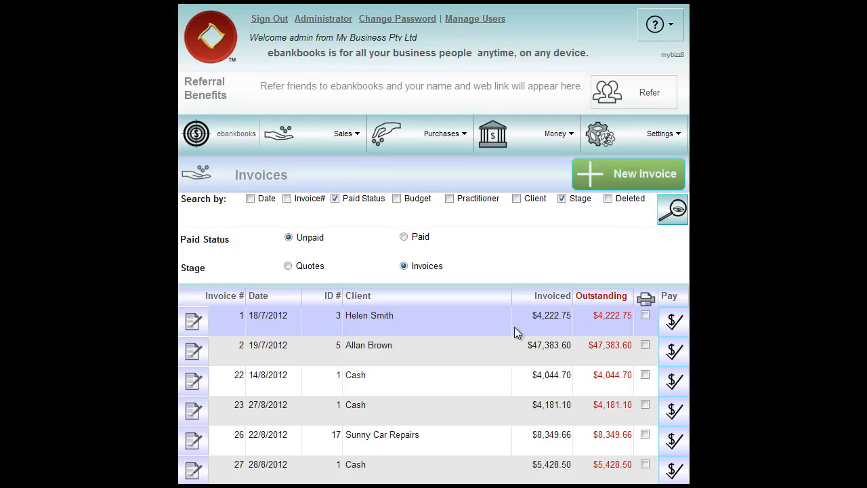
# - Open the sales payment form for the Sunny Car Repairs invoice and add a new payment entry
pyautogui.click(462, 435)
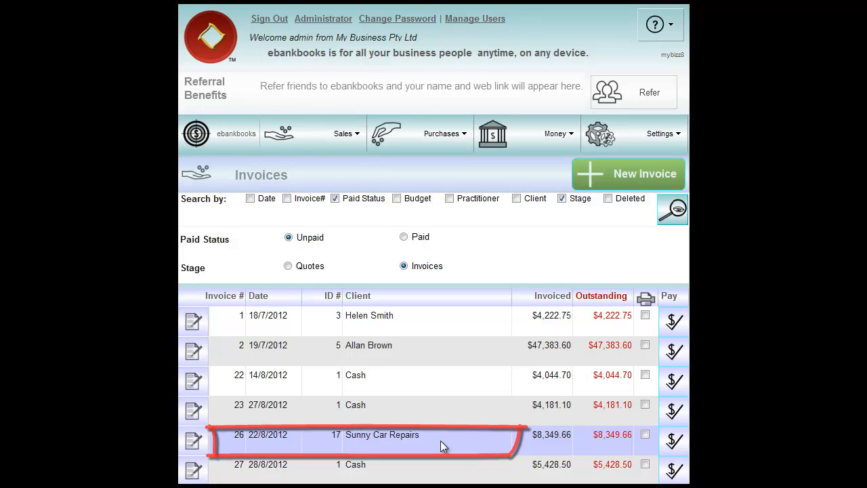
pyautogui.click(673, 442)
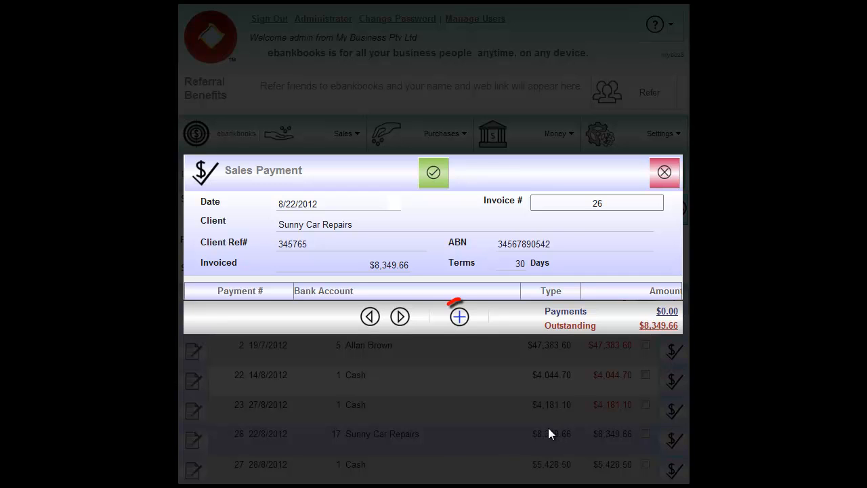
pyautogui.click(460, 317)
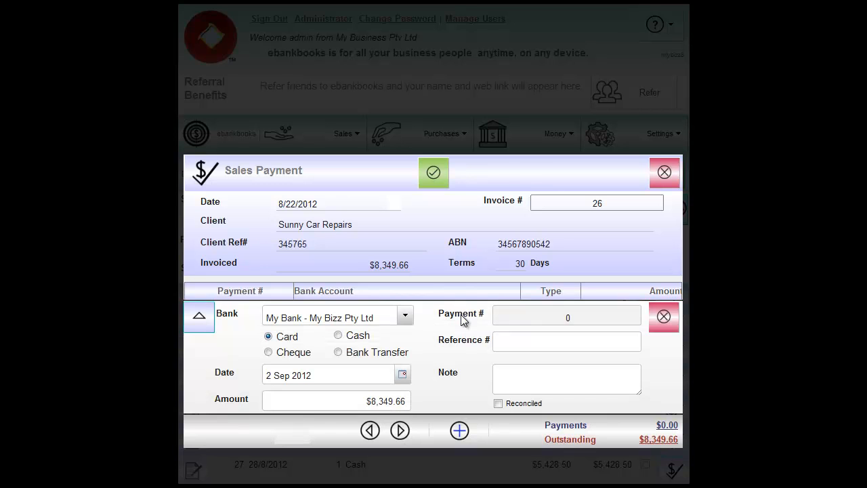
# - Set the payment's bank to My Bank - My Bizz Pty Ltd, its type to Cash and its date to 3/9/2012
pyautogui.click(405, 317)
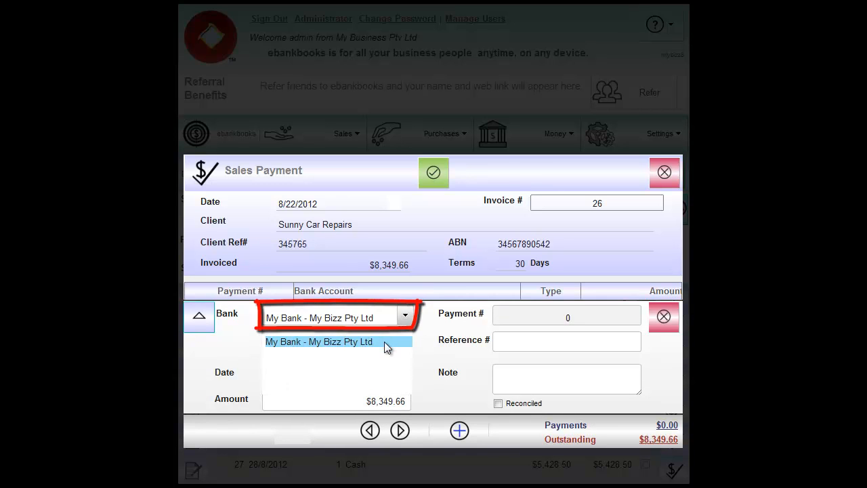
pyautogui.click(386, 343)
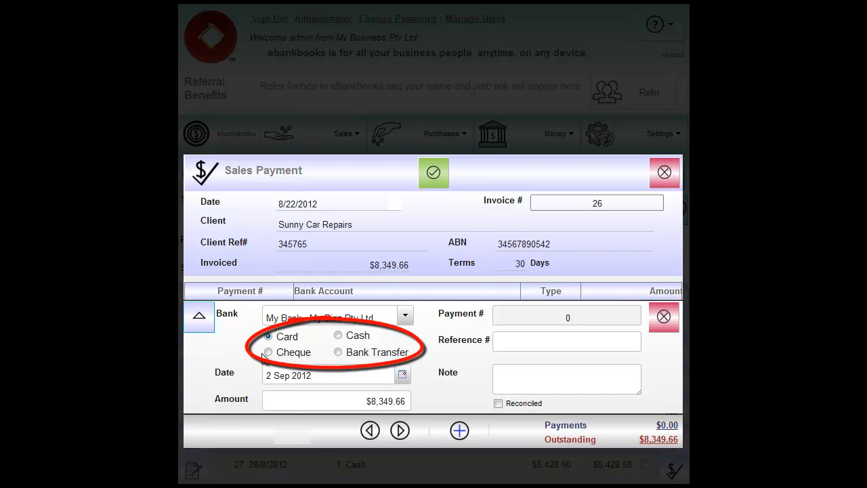
pyautogui.click(338, 335)
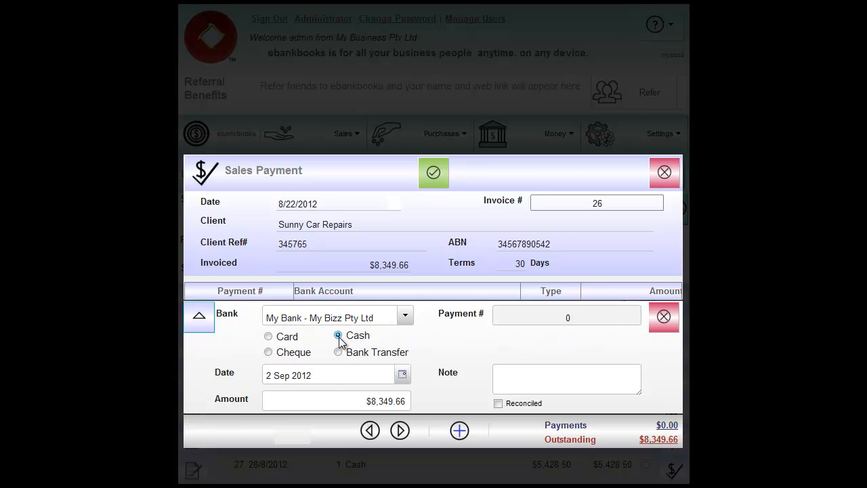
pyautogui.click(402, 376)
pyautogui.click(299, 450)
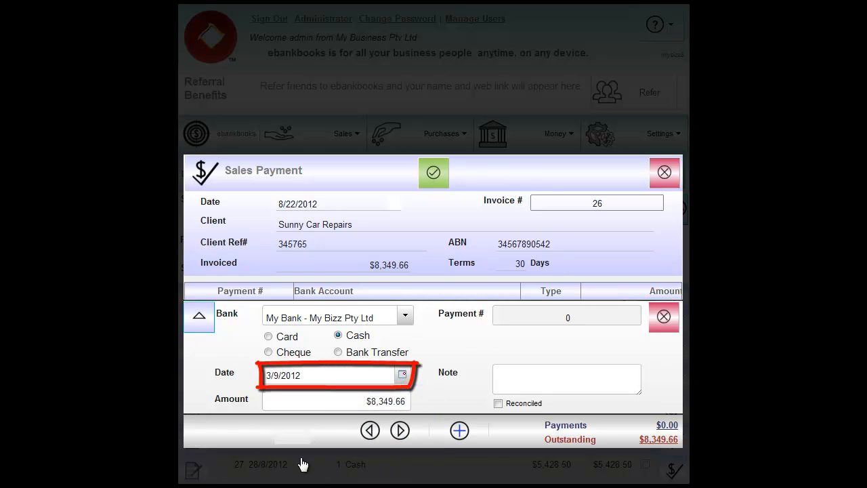
# - Set the cash payment amount to $4,000.00, close its edit form and save the payment
pyautogui.click(364, 401)
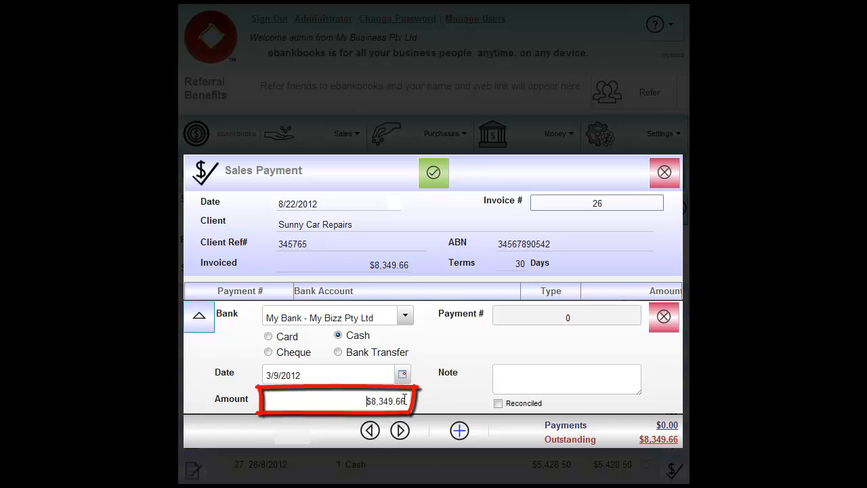
pyautogui.moveTo(364, 401); pyautogui.dragTo(411, 400)
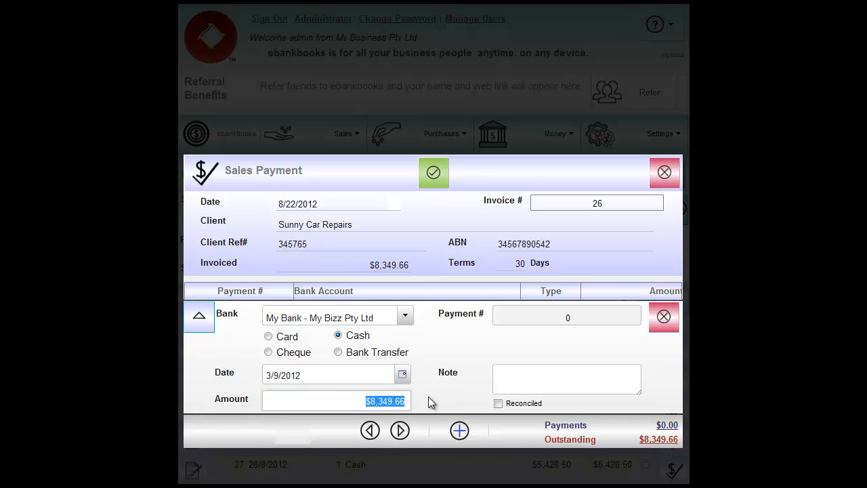
pyautogui.write('4000')
pyautogui.click(507, 376)
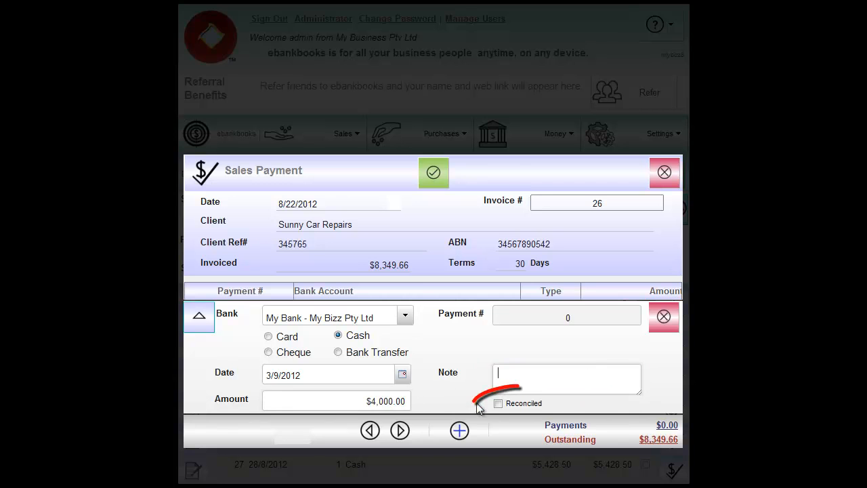
pyautogui.click(499, 404)
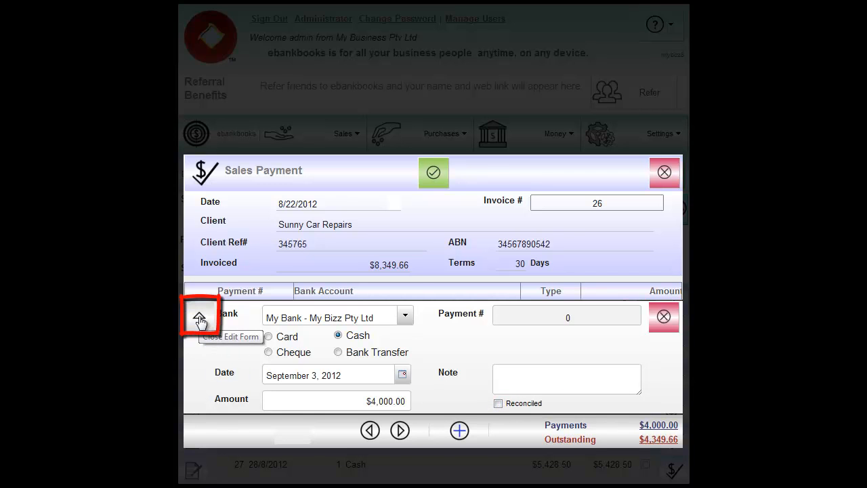
pyautogui.click(199, 318)
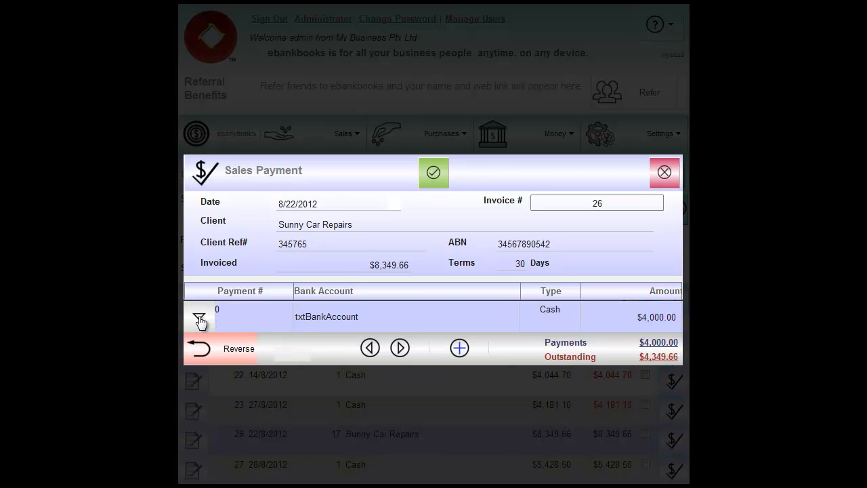
pyautogui.click(434, 177)
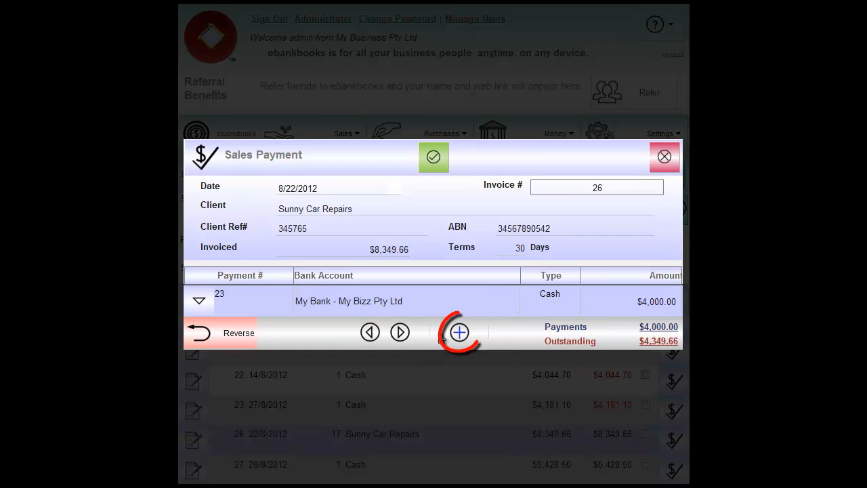
# - Add a second payment by cheque for the outstanding $4,349.66, enter the cheque number and close its edit form
pyautogui.click(460, 332)
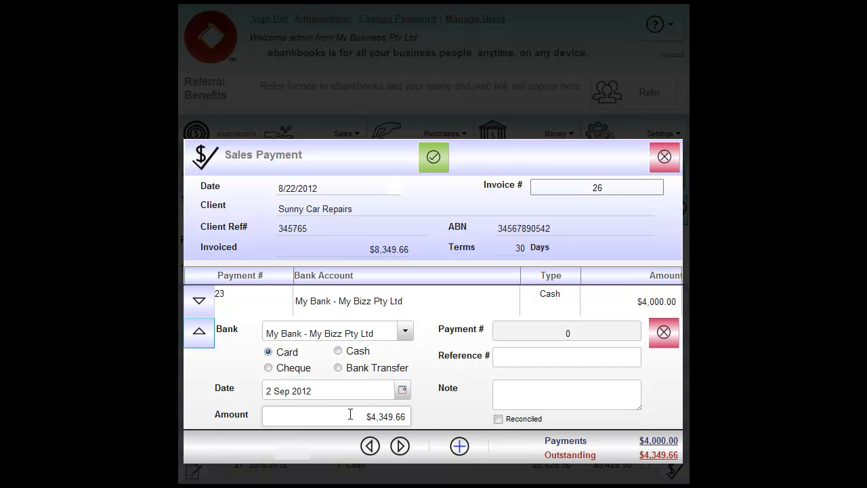
pyautogui.click(268, 367)
pyautogui.click(506, 353)
pyautogui.write('456765')
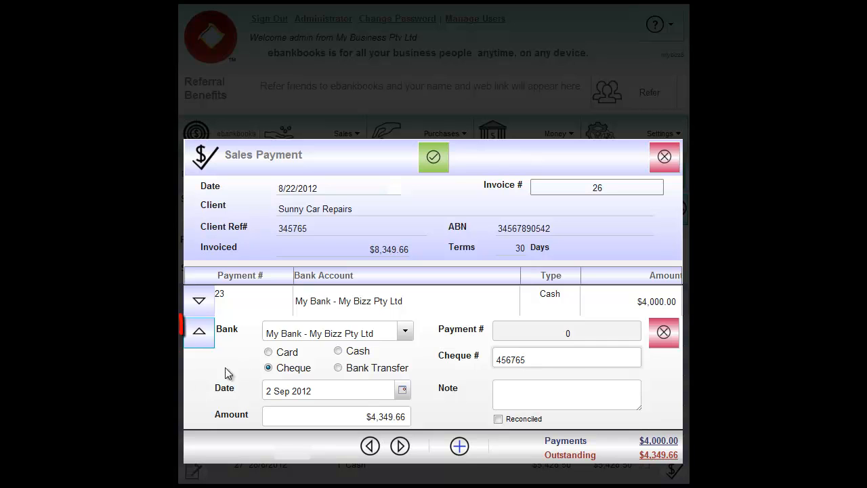
pyautogui.click(199, 332)
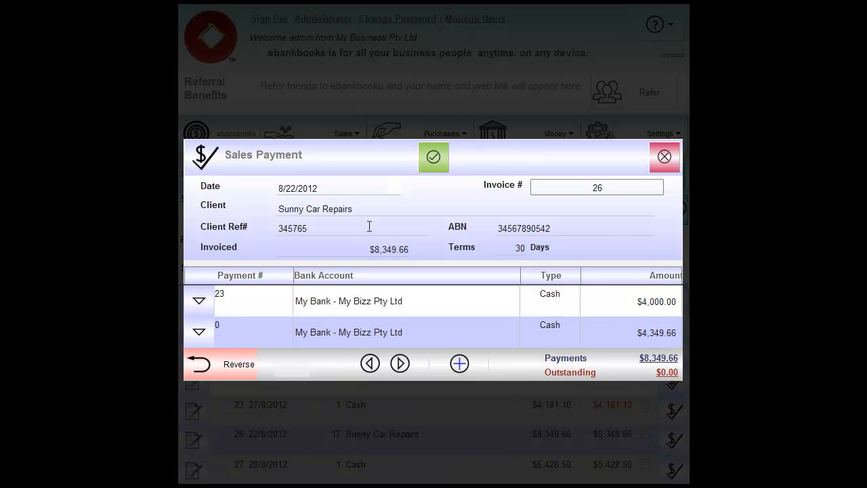
# - Save the $4,349.66 cheque payment and reverse it on the Sunny Car Repairs invoice
pyautogui.click(431, 157)
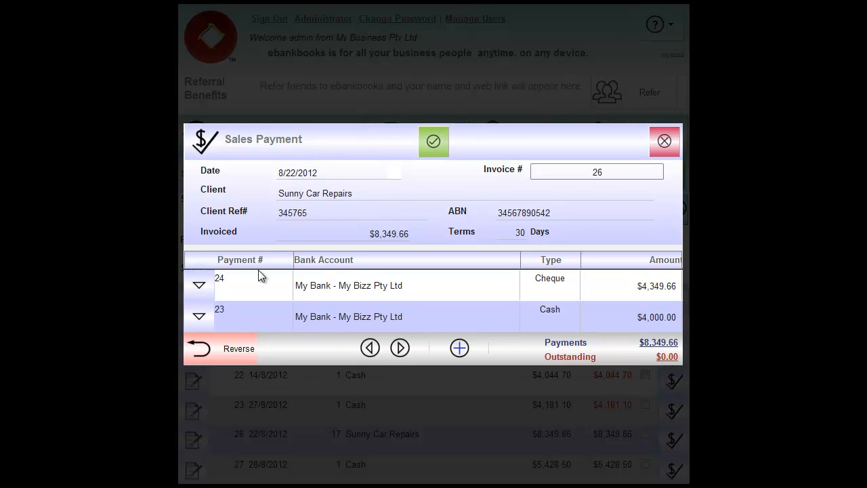
pyautogui.click(272, 295)
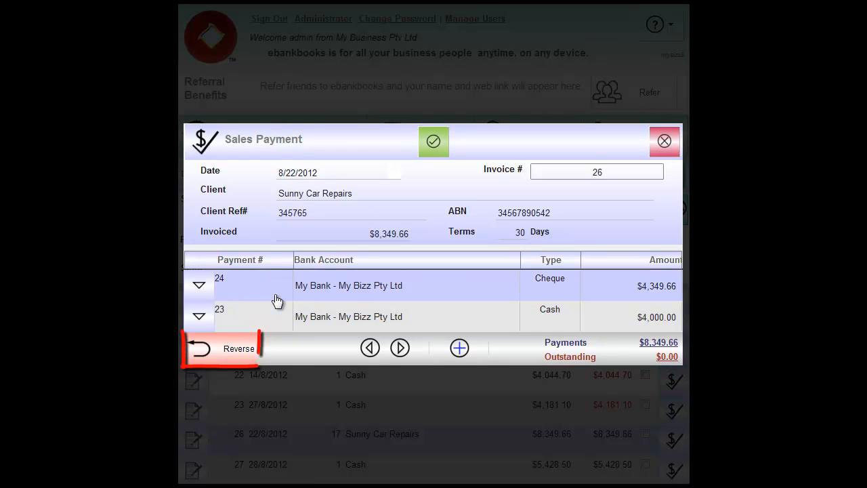
pyautogui.click(226, 352)
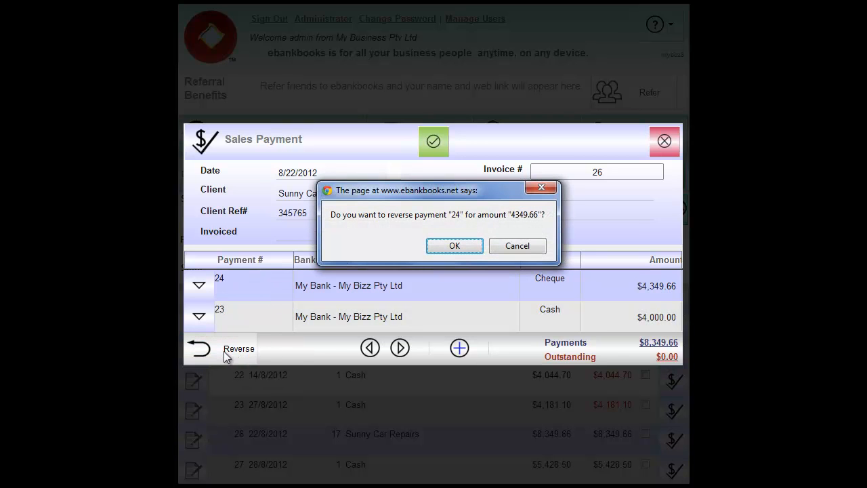
pyautogui.click(440, 246)
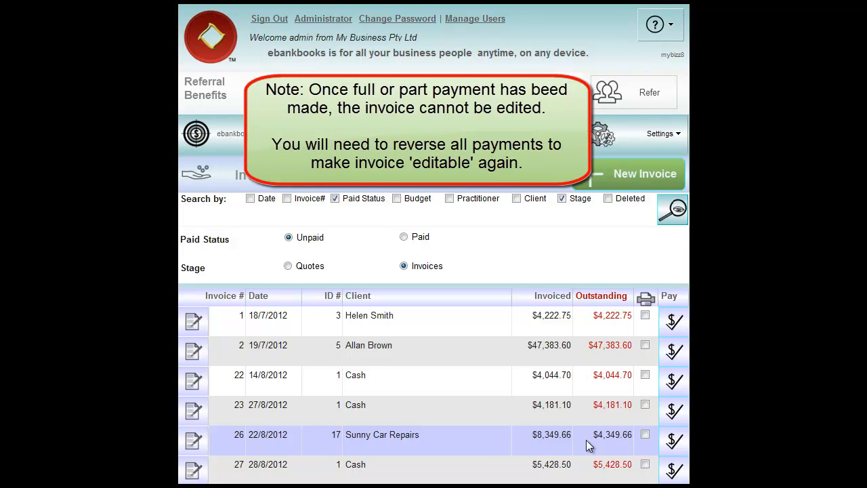
# - Check whether the part-paid Sunny Car Repairs invoice is editable and reverse its $4,000.00 cash payment
pyautogui.click(194, 440)
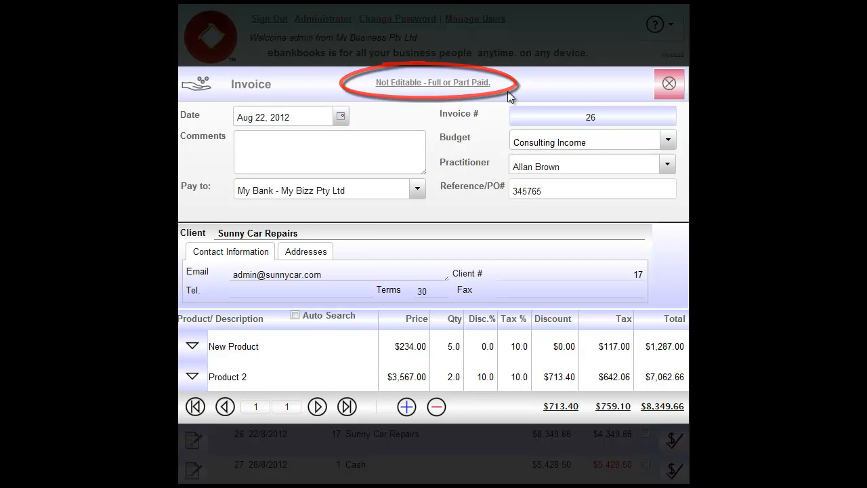
pyautogui.click(666, 85)
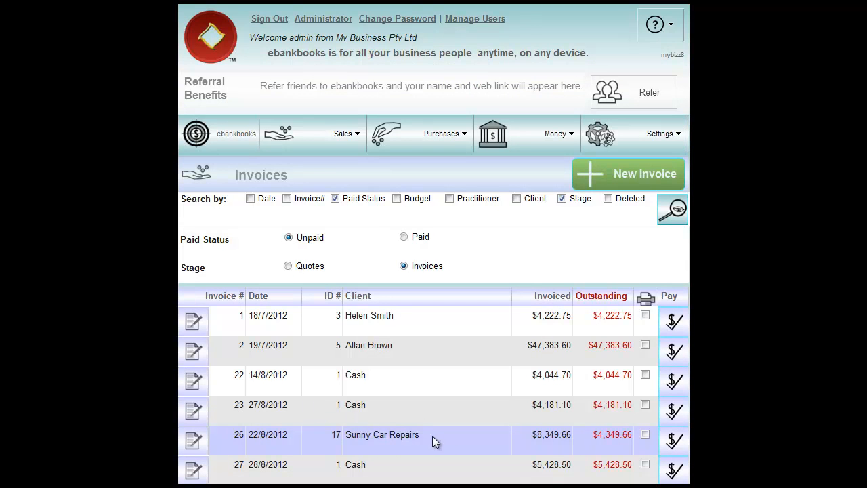
pyautogui.click(677, 442)
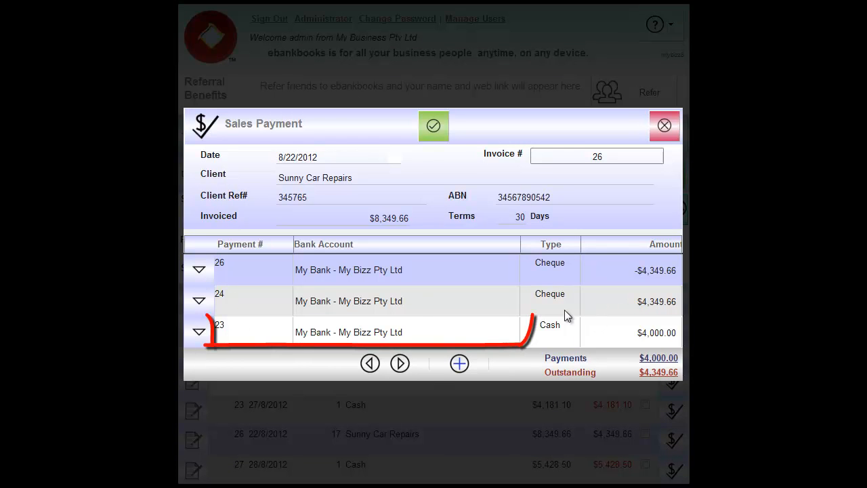
pyautogui.click(233, 337)
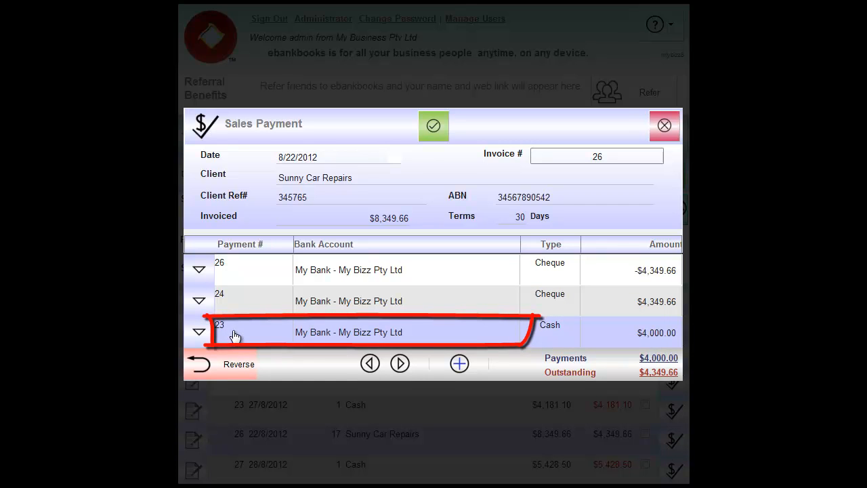
pyautogui.click(223, 369)
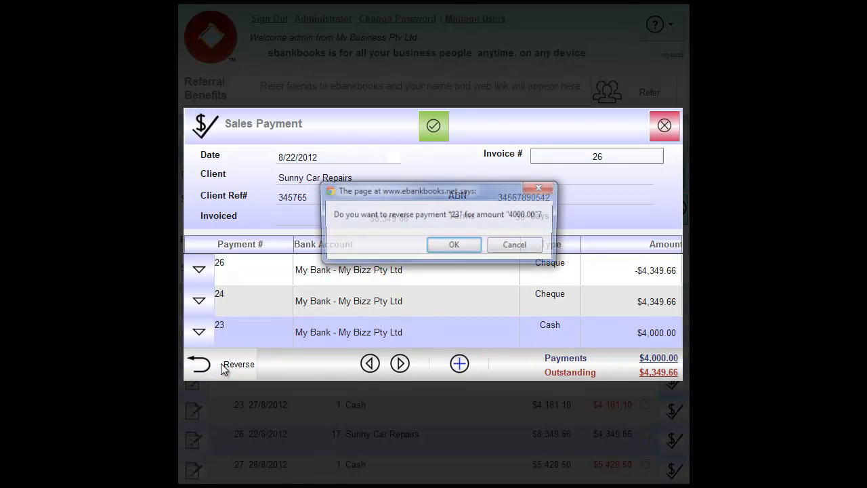
pyautogui.click(437, 250)
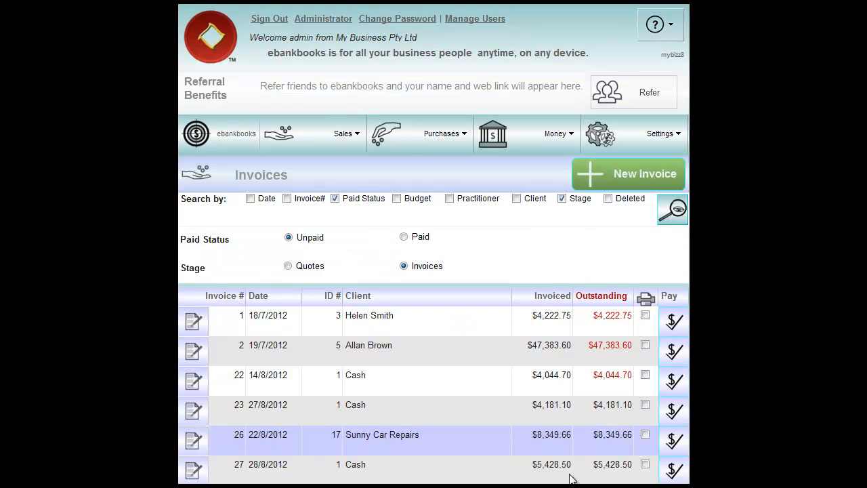
# - Add a line item described as "test" with a price of $100.00 to the Sunny Car Repairs invoice, save and close it
pyautogui.click(192, 441)
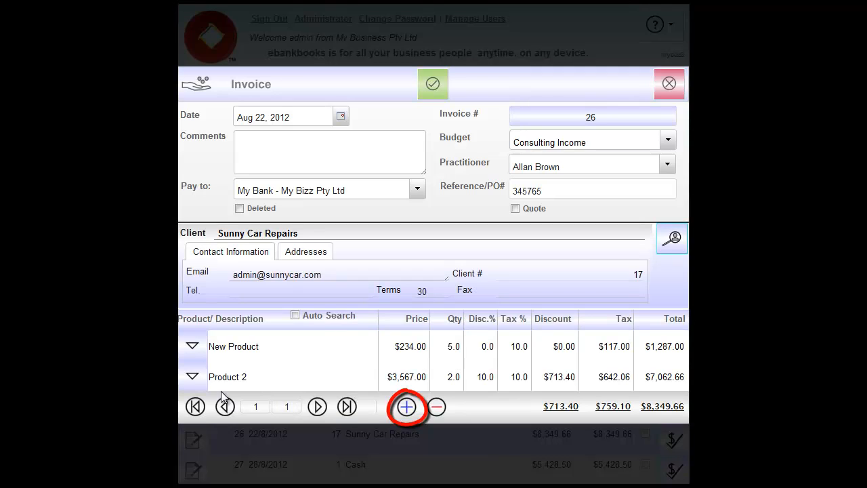
pyautogui.click(409, 408)
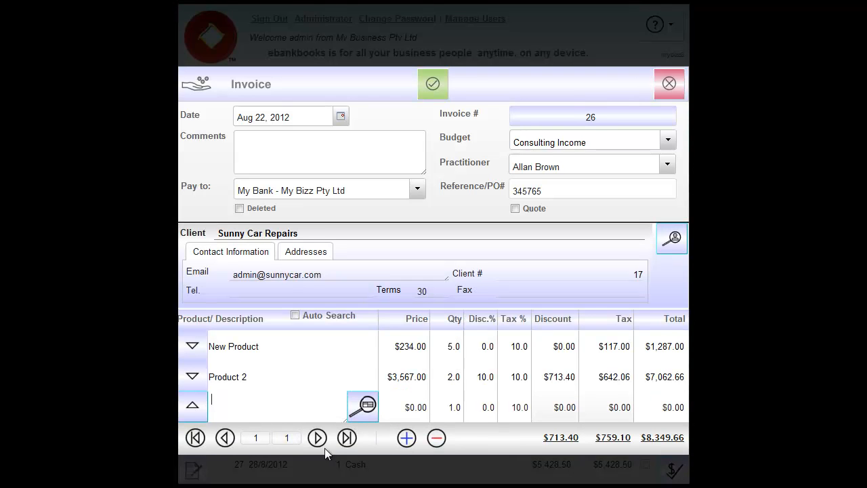
pyautogui.write('test')
pyautogui.click(400, 406)
pyautogui.write('100')
pyautogui.click(194, 407)
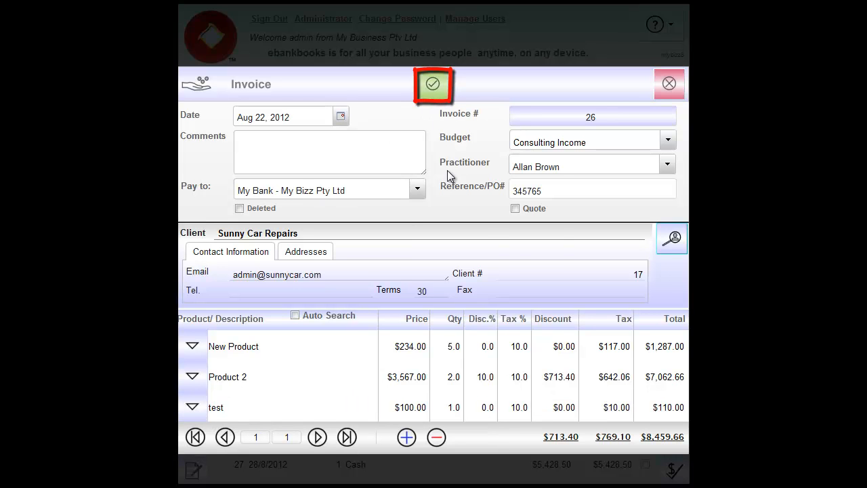
pyautogui.click(503, 250)
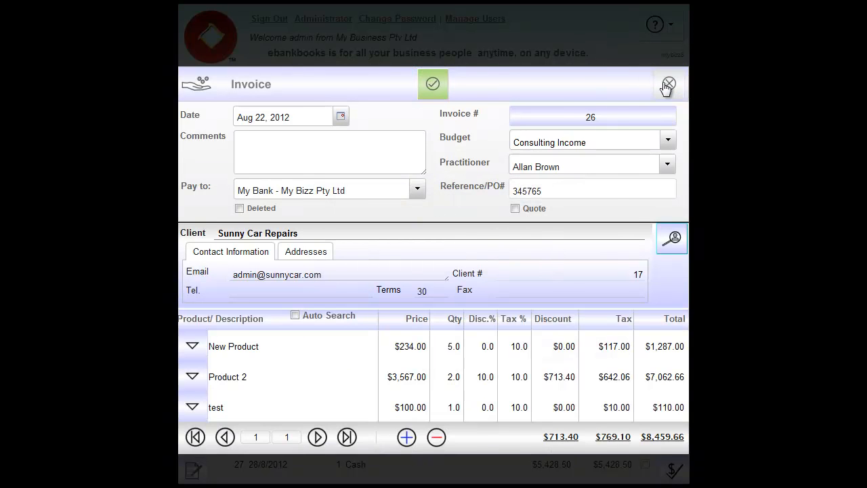
pyautogui.click(667, 84)
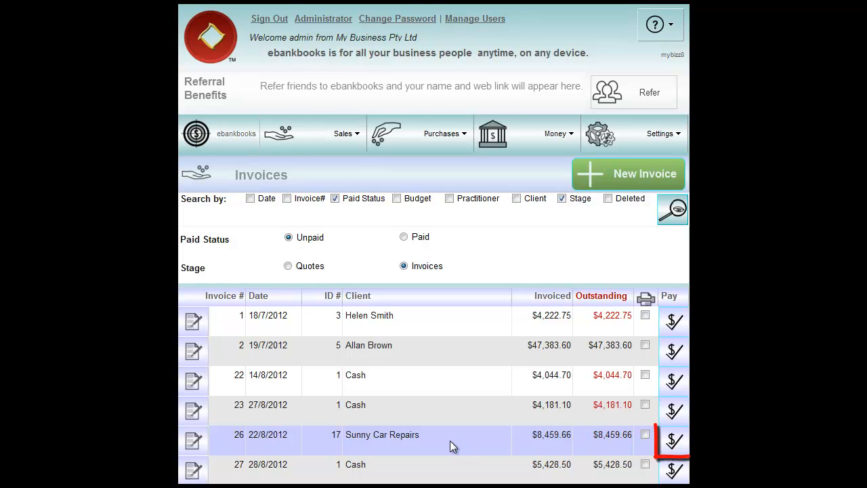
# - Record a bank transfer payment of $8,459.66 against the Sunny Car Repairs invoice, mark it reconciled, and save and close the payment form
pyautogui.click(676, 444)
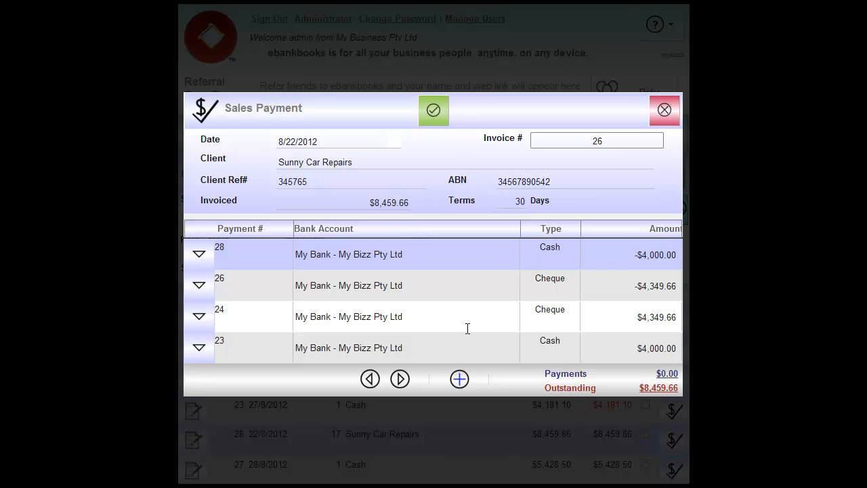
pyautogui.click(459, 381)
pyautogui.scroll(-2, 488, 365)
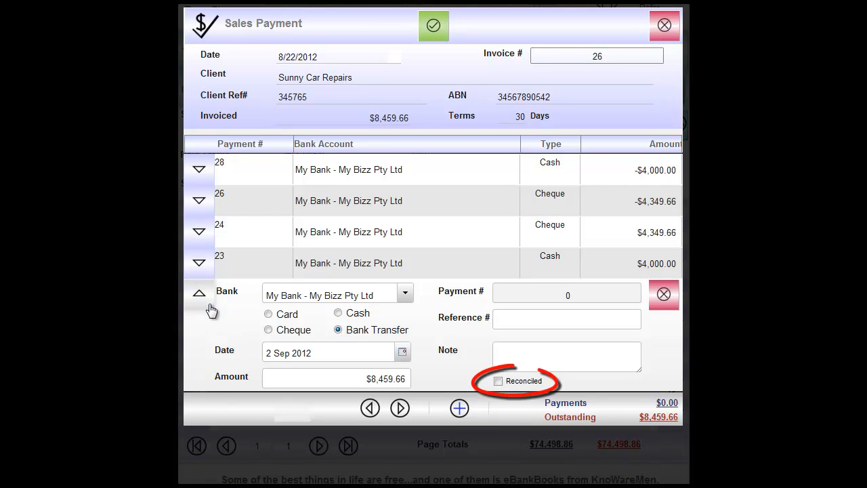
pyautogui.click(497, 382)
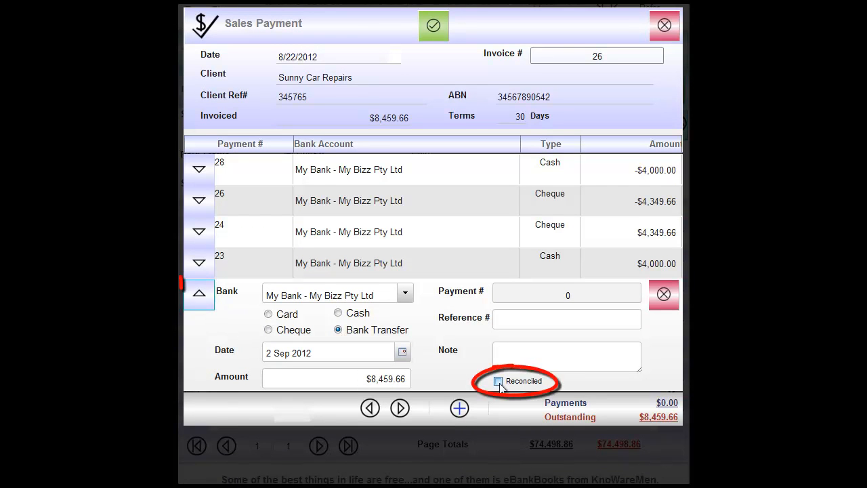
pyautogui.click(204, 302)
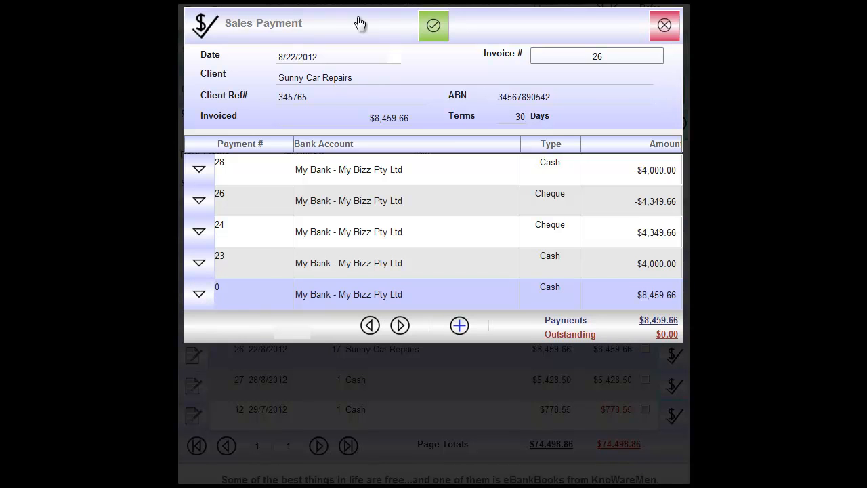
pyautogui.click(434, 28)
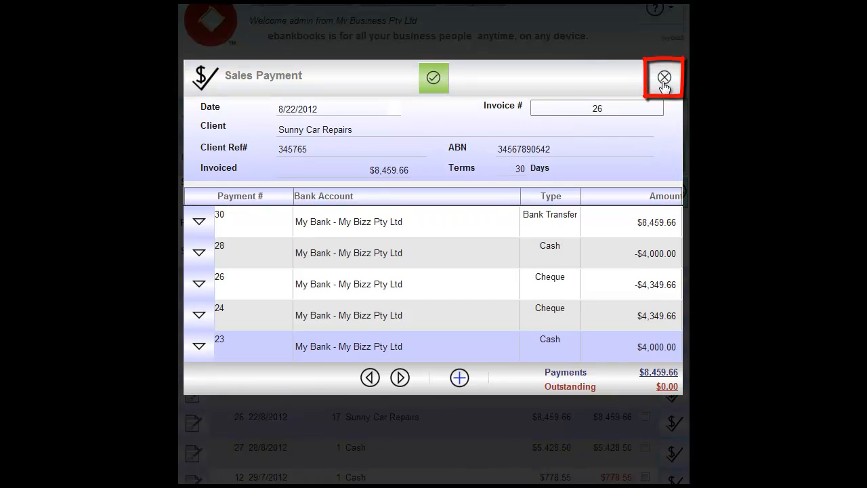
pyautogui.click(662, 80)
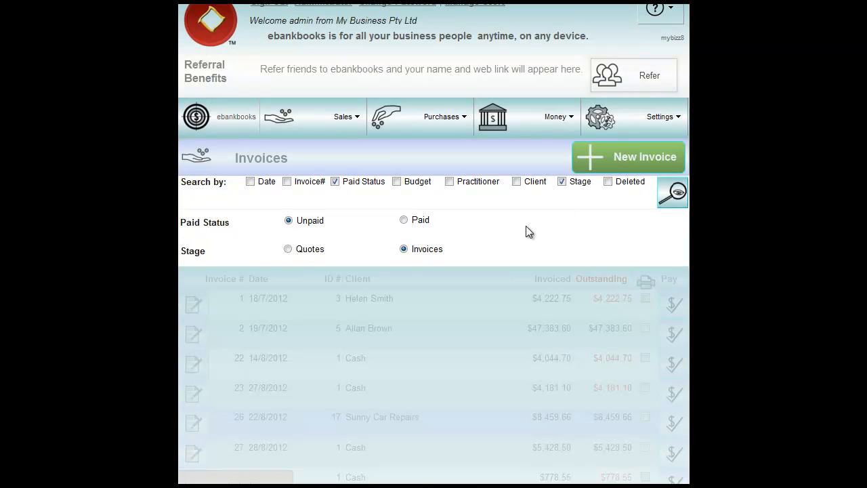
# - Search for invoices with the Paid status and select the Sunny Car Repairs invoice dated 22/8/2012
pyautogui.scroll(-1, 505, 313)
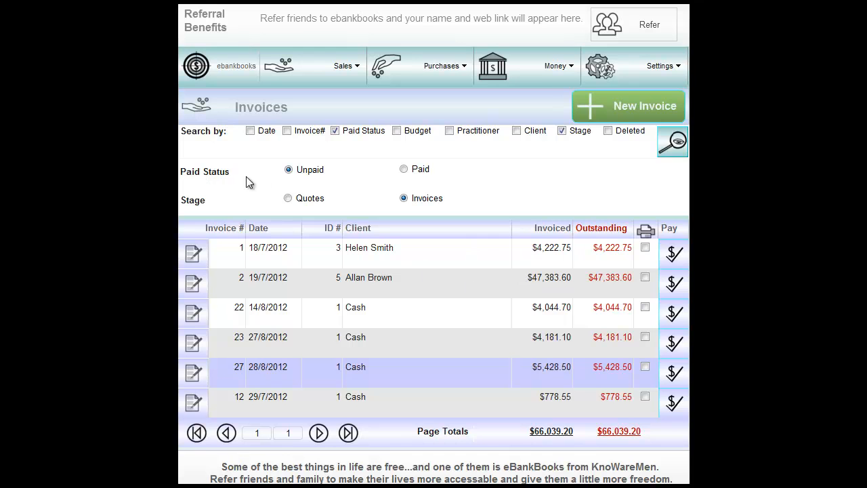
pyautogui.click(404, 170)
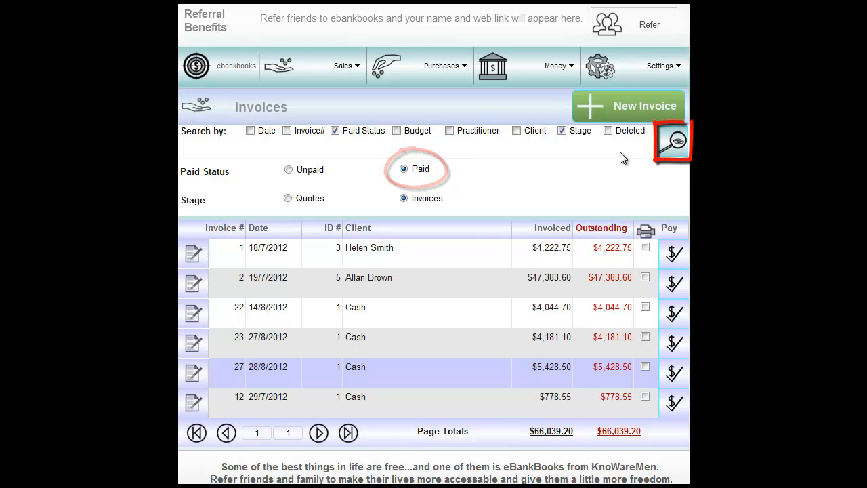
pyautogui.click(674, 146)
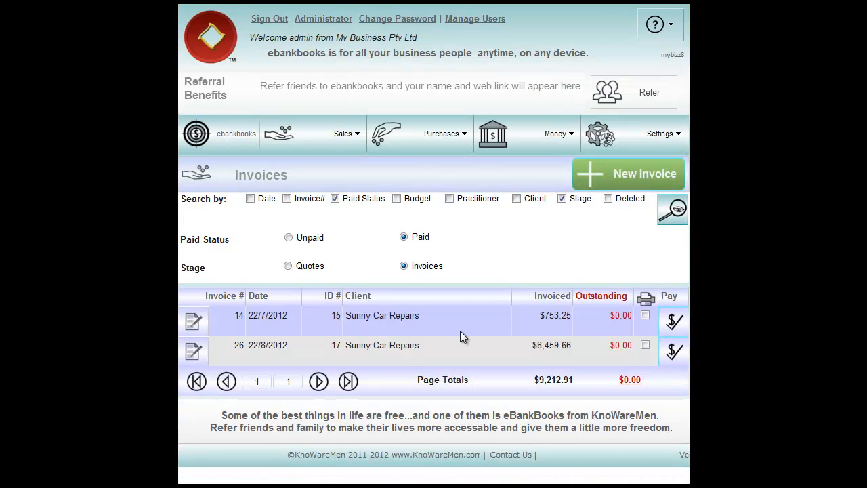
pyautogui.click(386, 350)
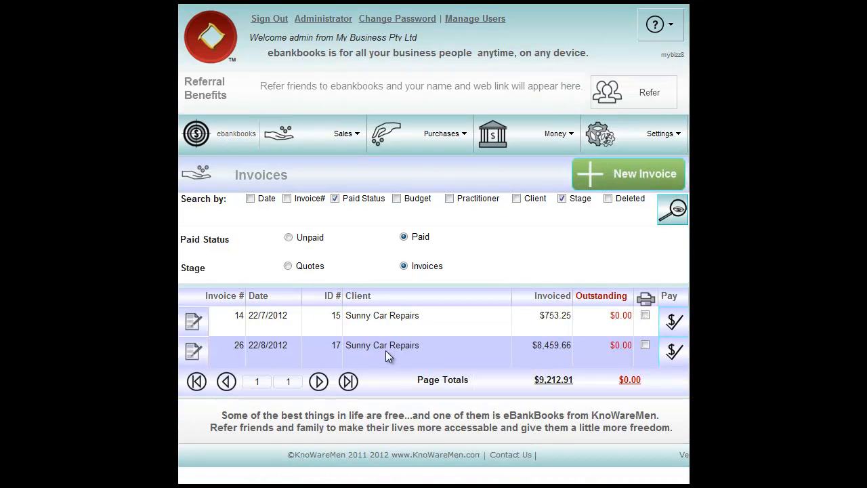